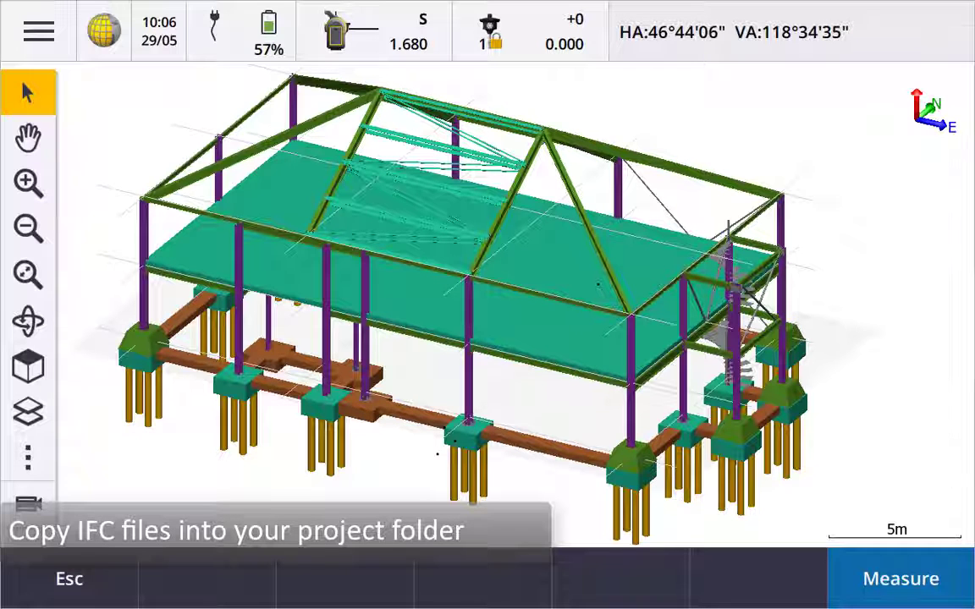
Hide the BEAM and SLAB layers of Korec Tekla 2.ifc in the map.
left_click(31, 408)
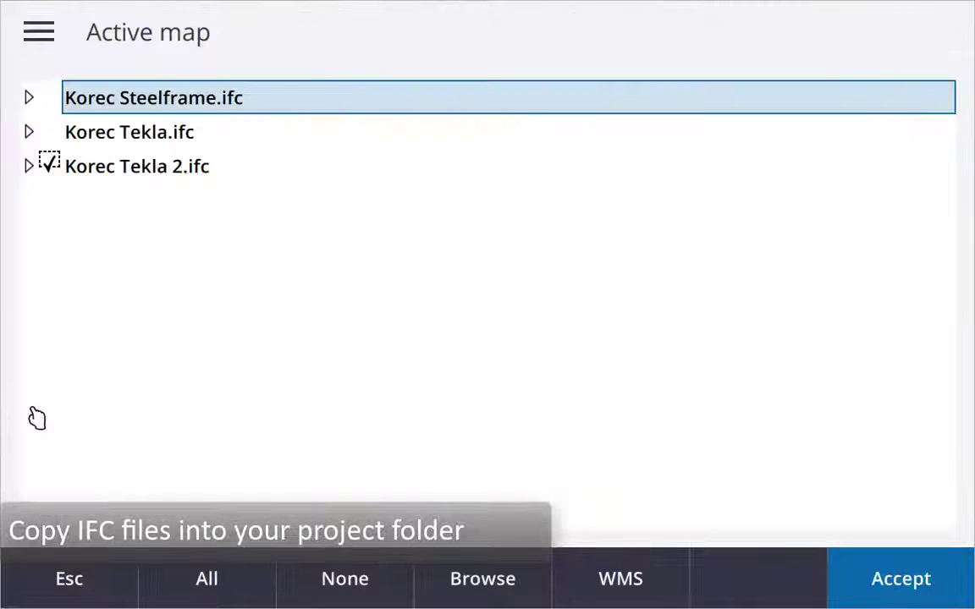
left_click(110, 163)
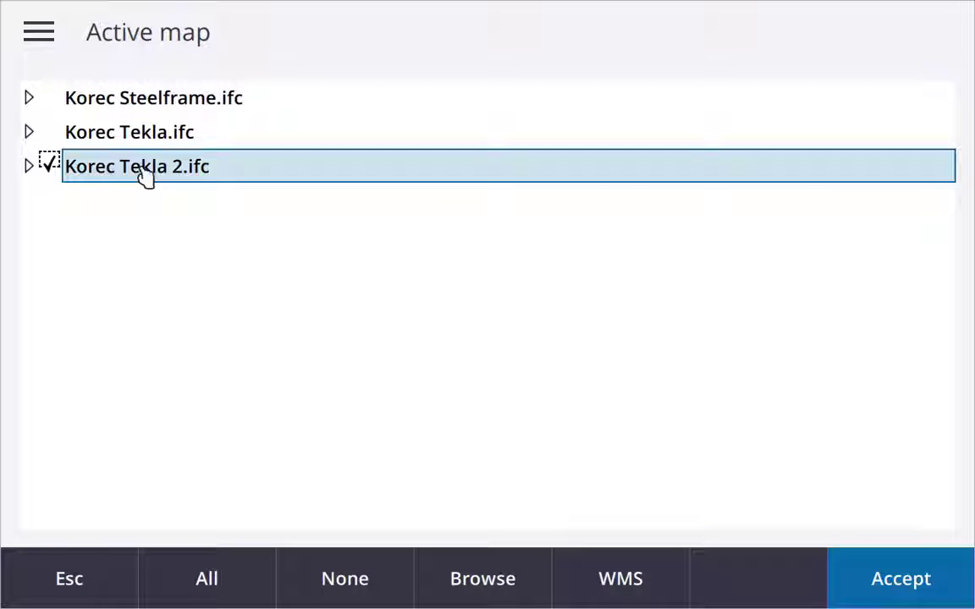
left_click(29, 166)
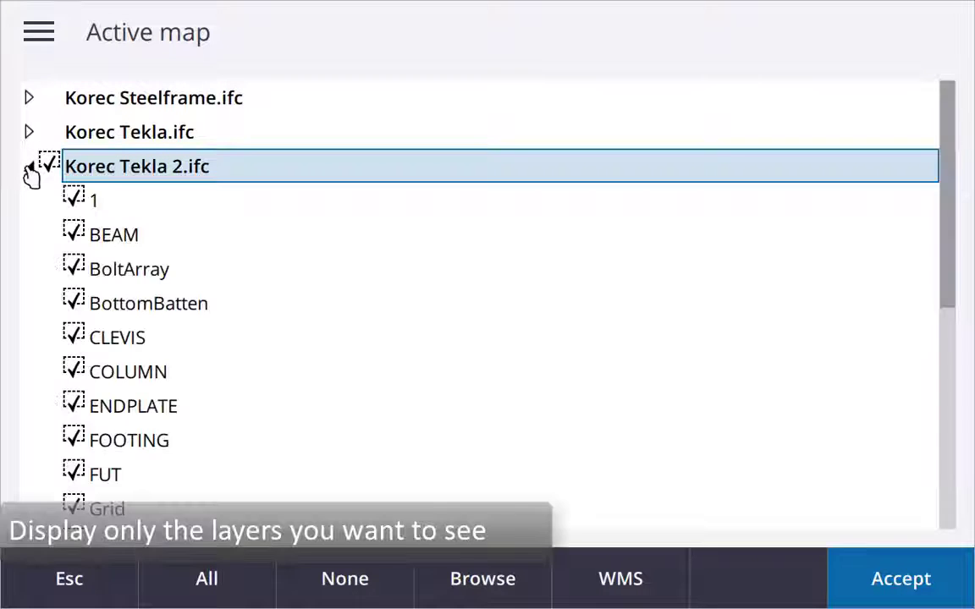
left_click(106, 243)
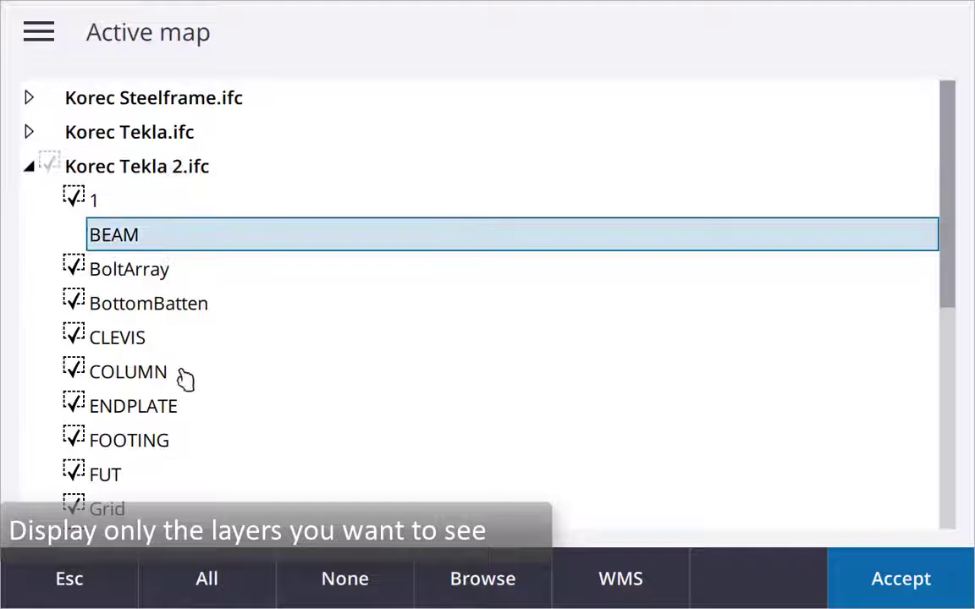
scroll(186, 379, "down", 3)
scroll(188, 383, "down", 3)
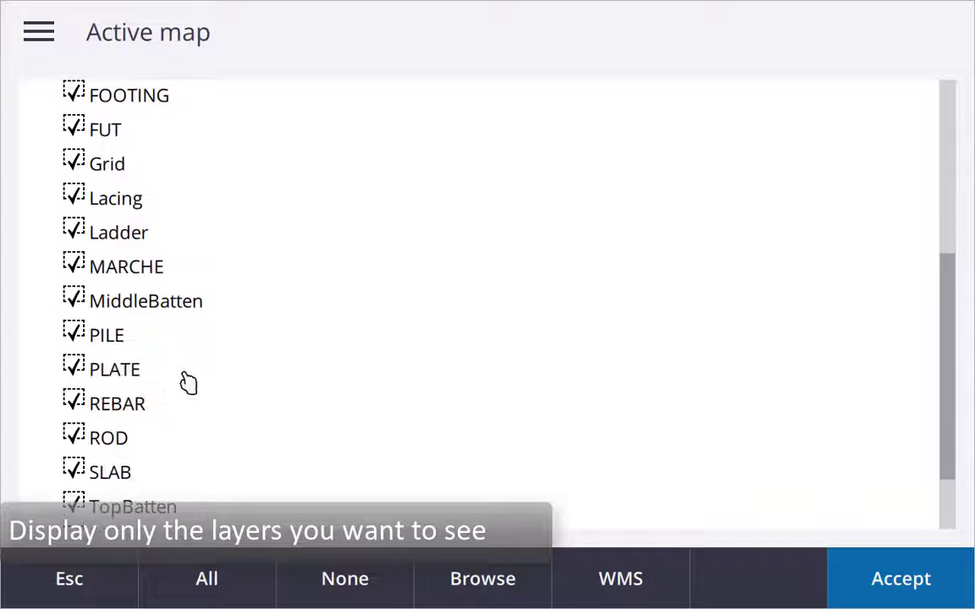
left_click(138, 477)
left_click(856, 586)
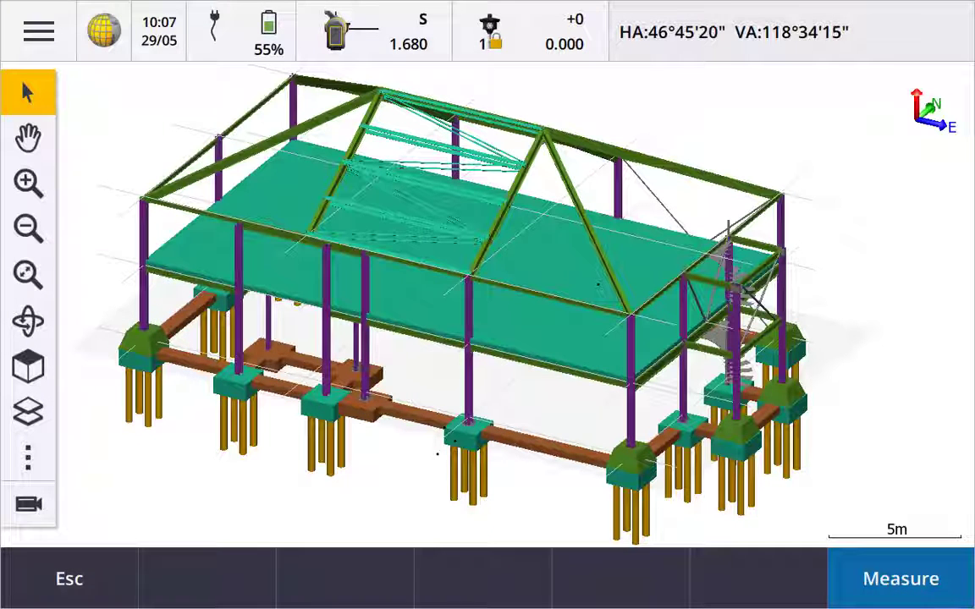
left_click(28, 184)
left_click(26, 185)
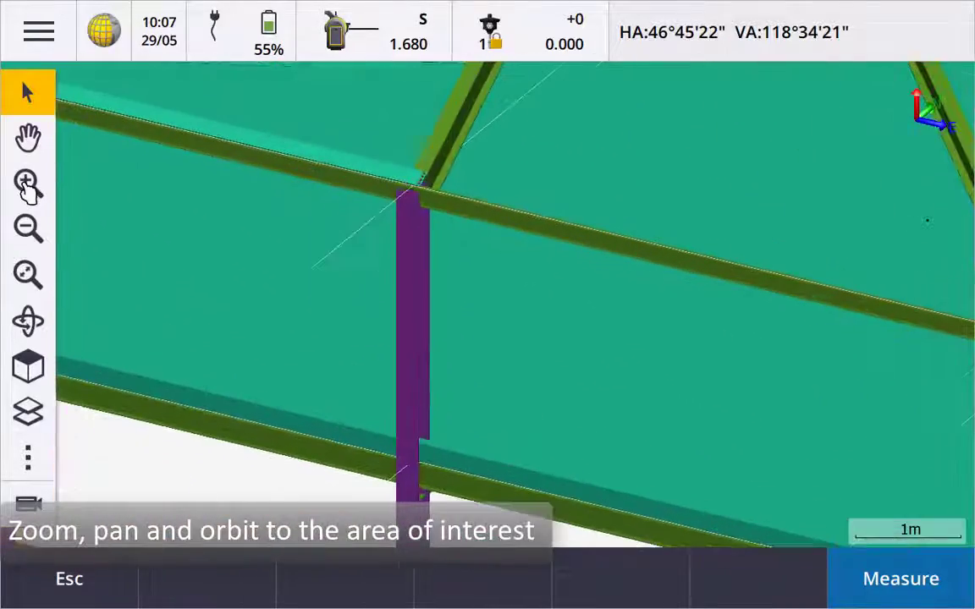
left_click(28, 227)
left_click(28, 227)
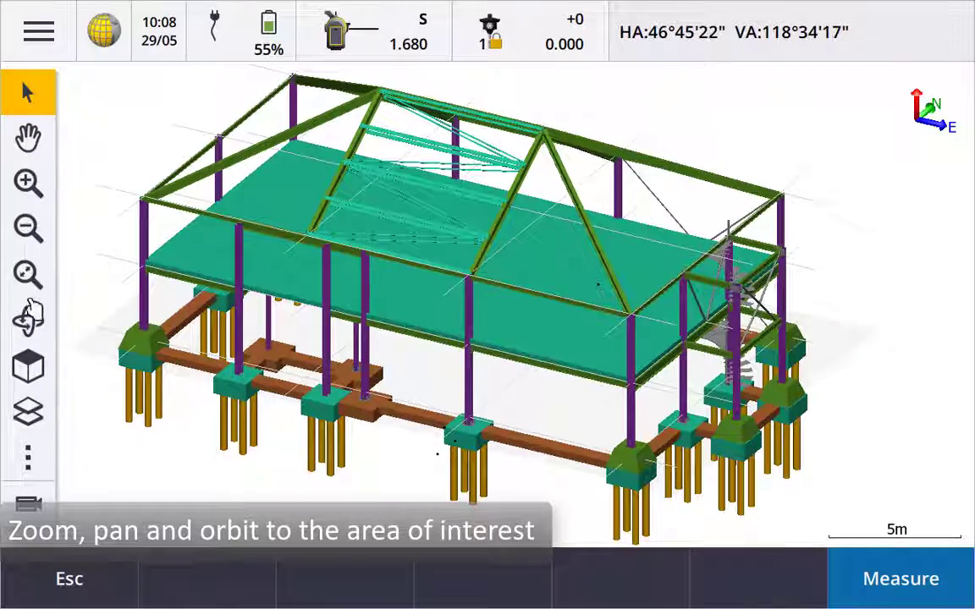
Select the four top corner vertices of the pile cap beneath the middle front column as points to set out.
left_click(28, 321)
left_click_drag(398, 453, 364, 456)
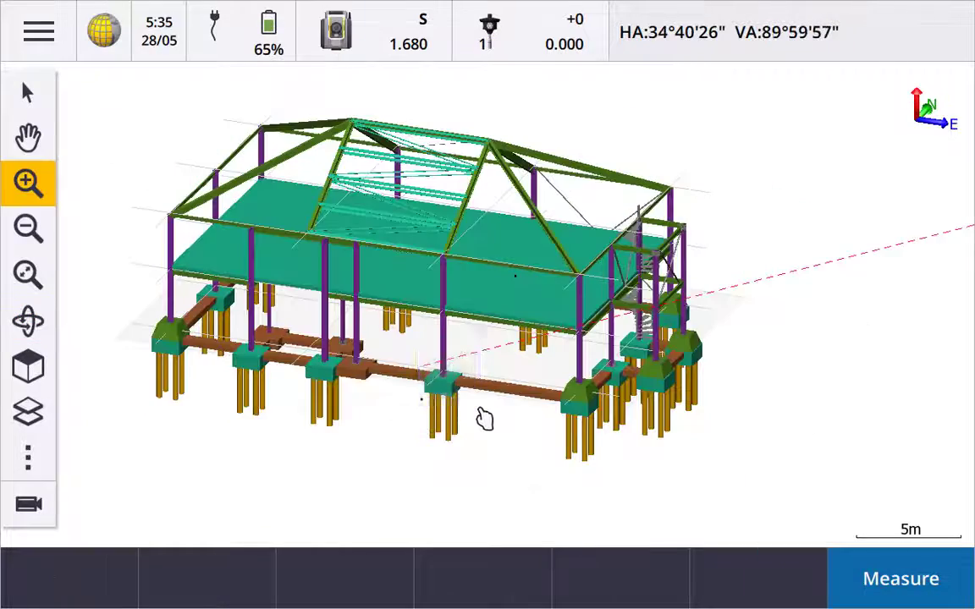
left_click(479, 420)
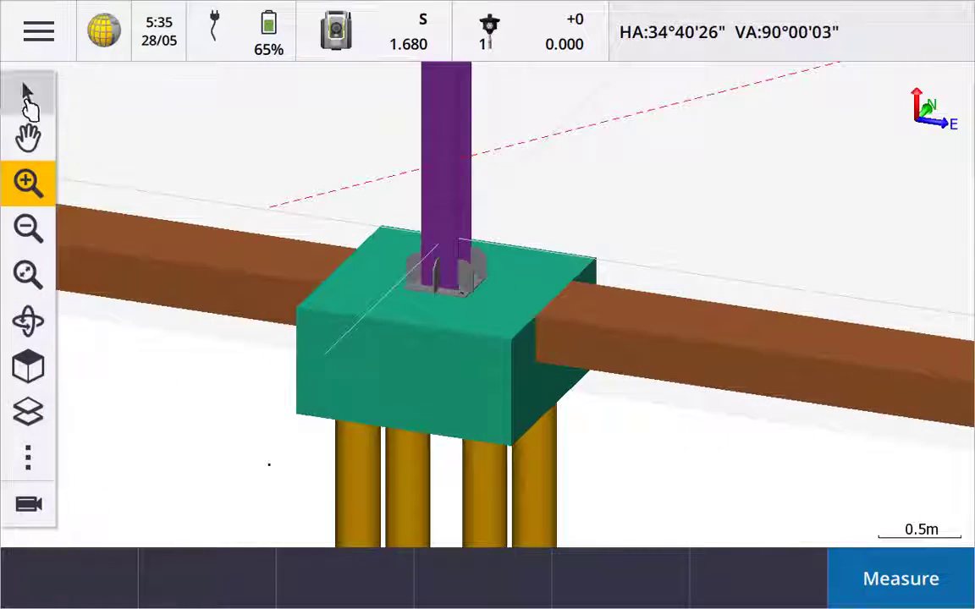
left_click(28, 93)
left_click(298, 309)
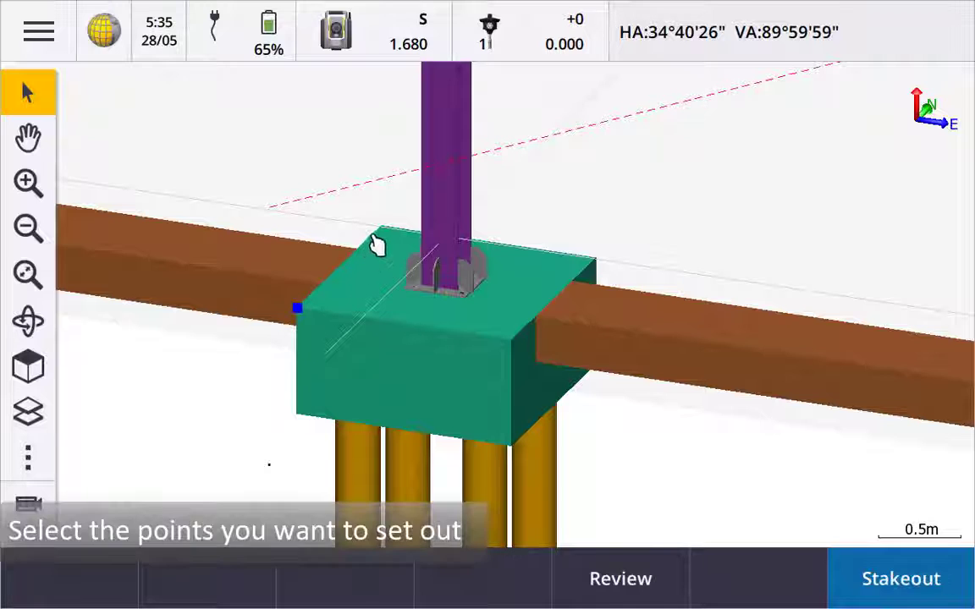
left_click(381, 226)
left_click(597, 258)
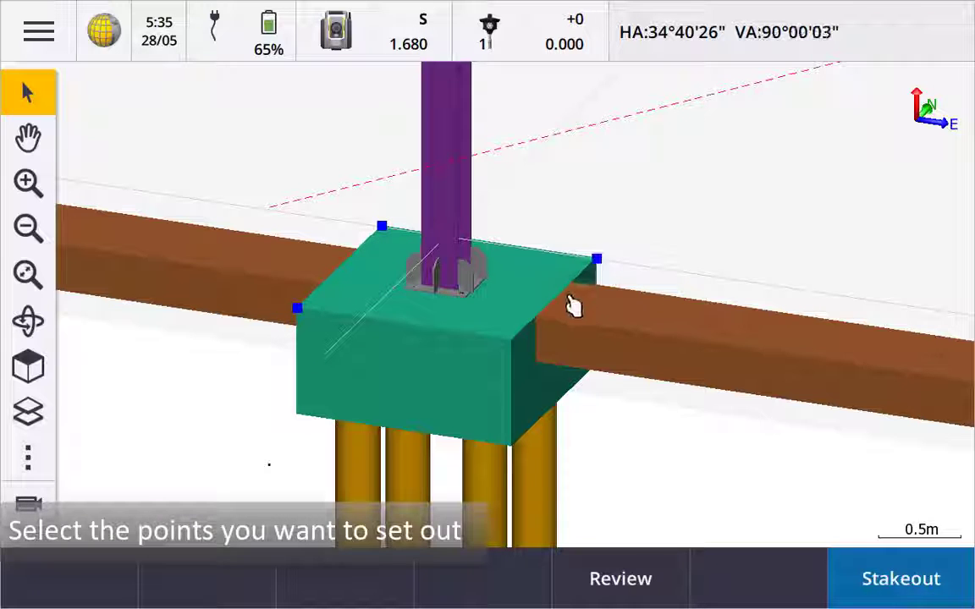
Change the map's IFC display setting to Wireframe.
left_click(29, 462)
left_click(119, 394)
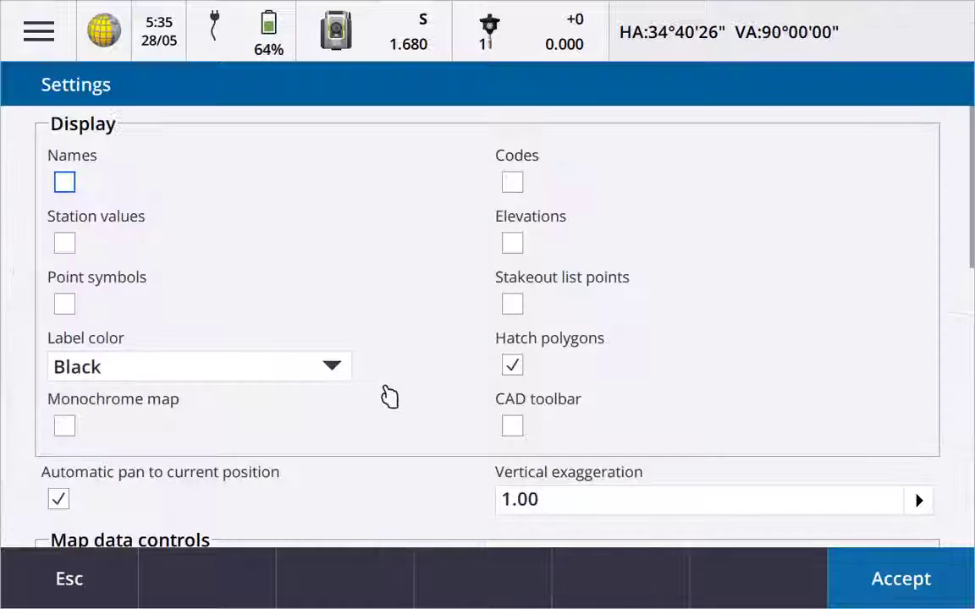
scroll(391, 395, "down", 6)
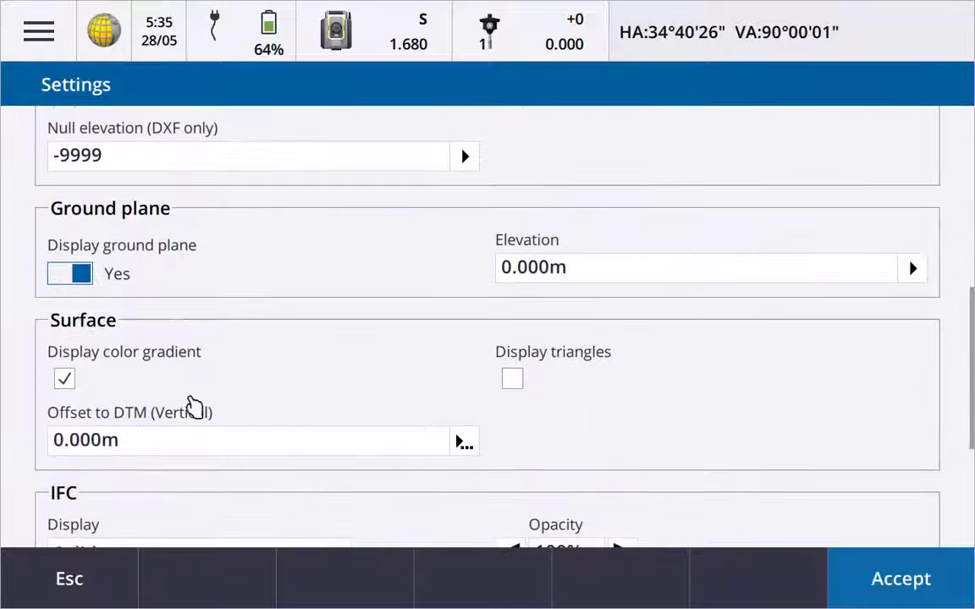
scroll(193, 406, "down", 3)
left_click(298, 280)
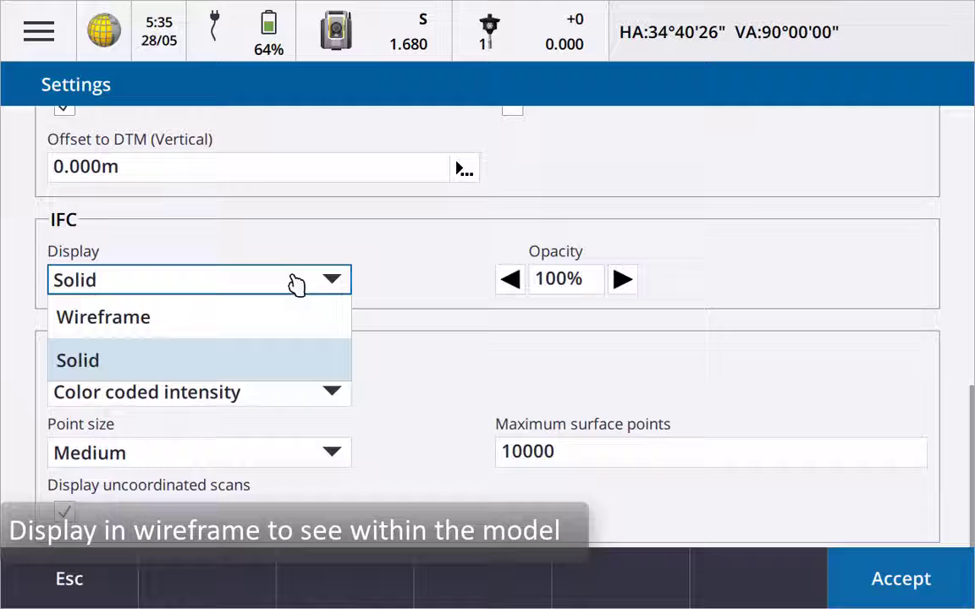
left_click(265, 327)
left_click(883, 584)
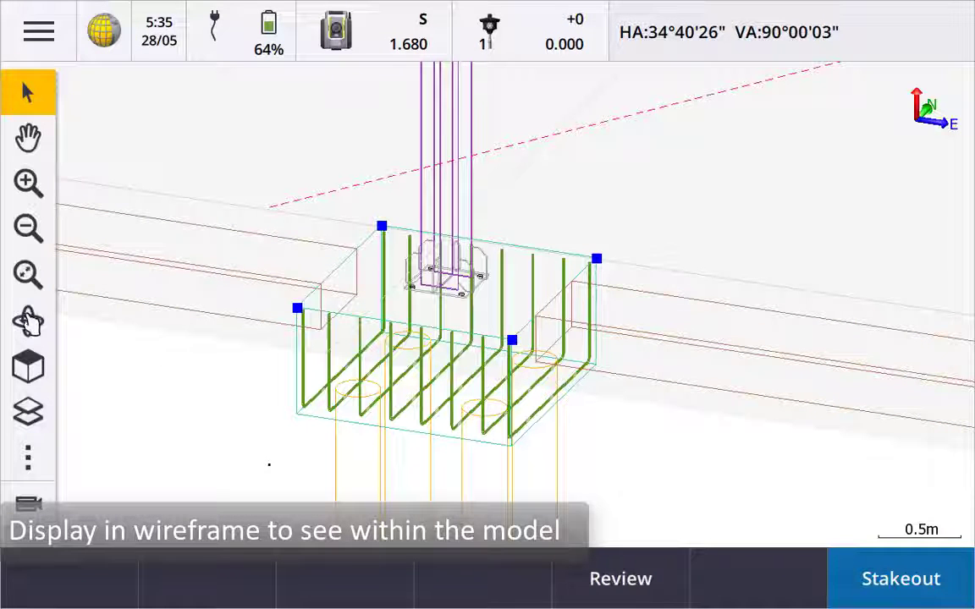
Stake out the first selected pile cap corner and store the staked point.
left_click(28, 320)
mouse_move(617, 400)
left_mouse_down()
mouse_move(599, 429)
mouse_move(569, 436)
mouse_move(531, 423)
mouse_move(550, 436)
mouse_move(606, 414)
left_mouse_up()
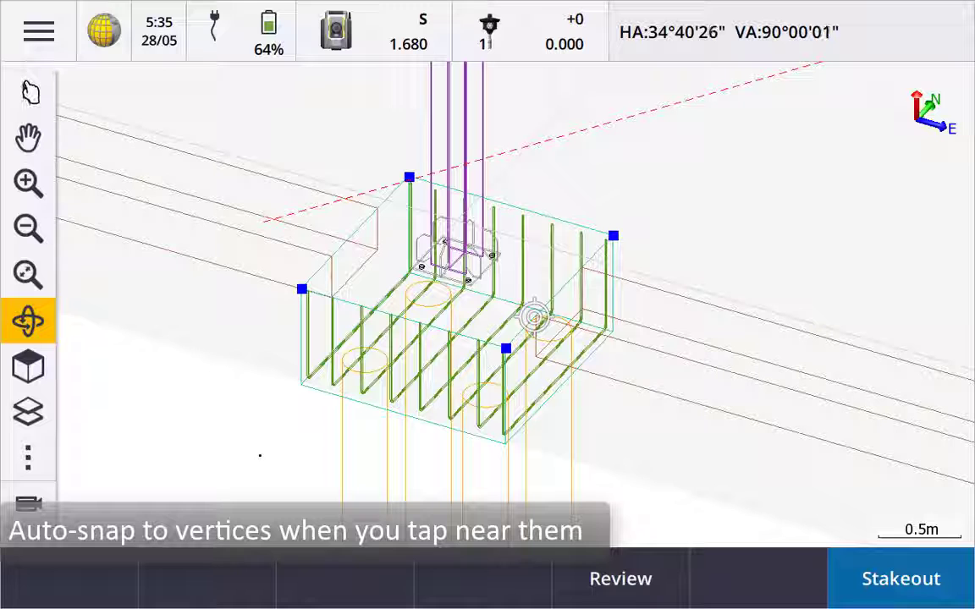
left_click(31, 93)
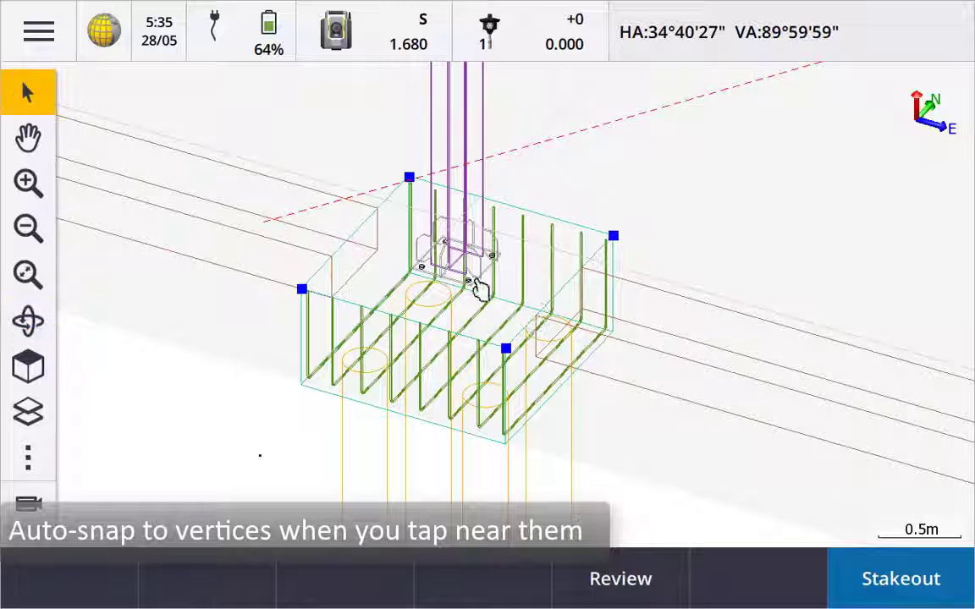
left_click(669, 356)
left_click(670, 362)
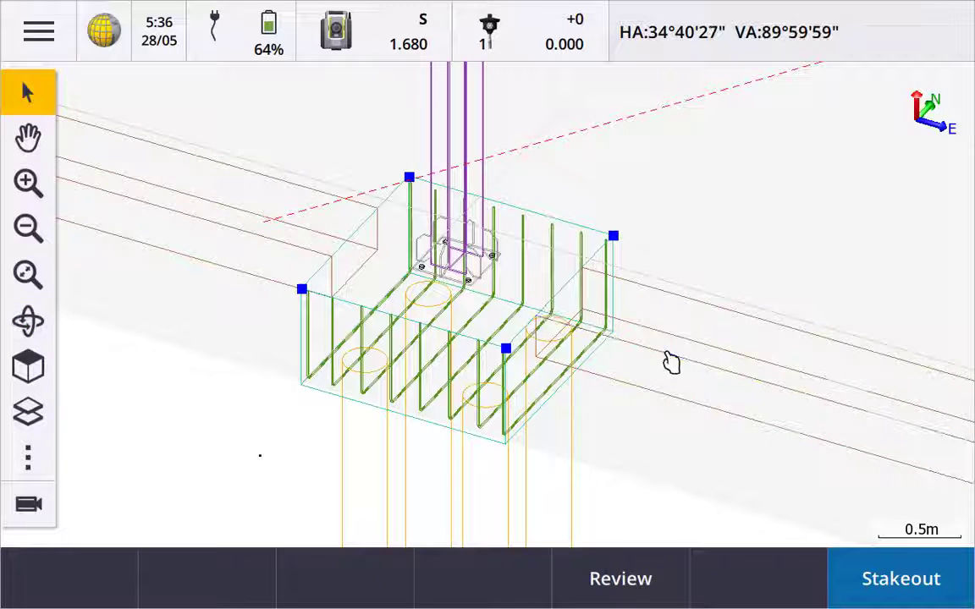
left_click(889, 582)
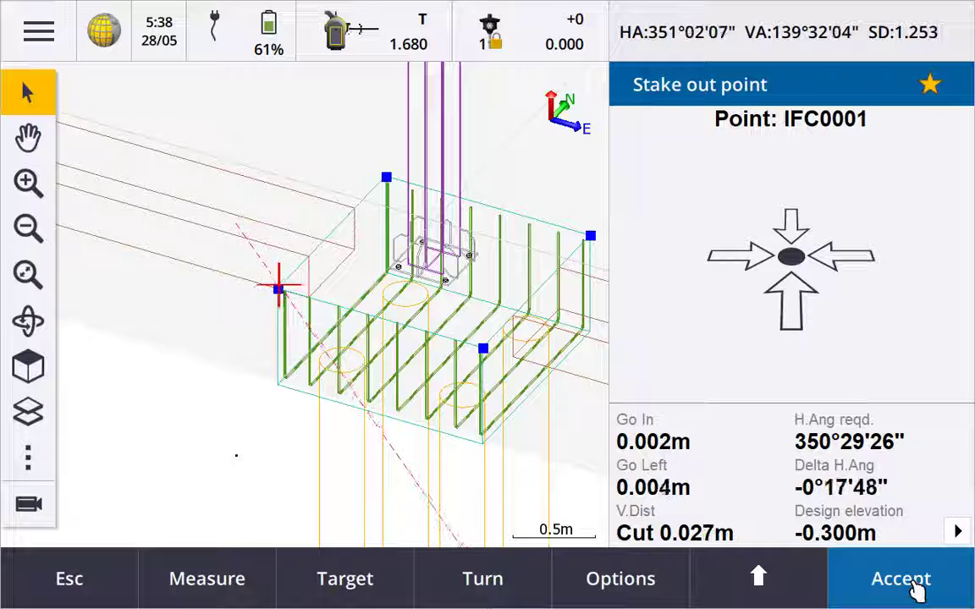
left_click(914, 582)
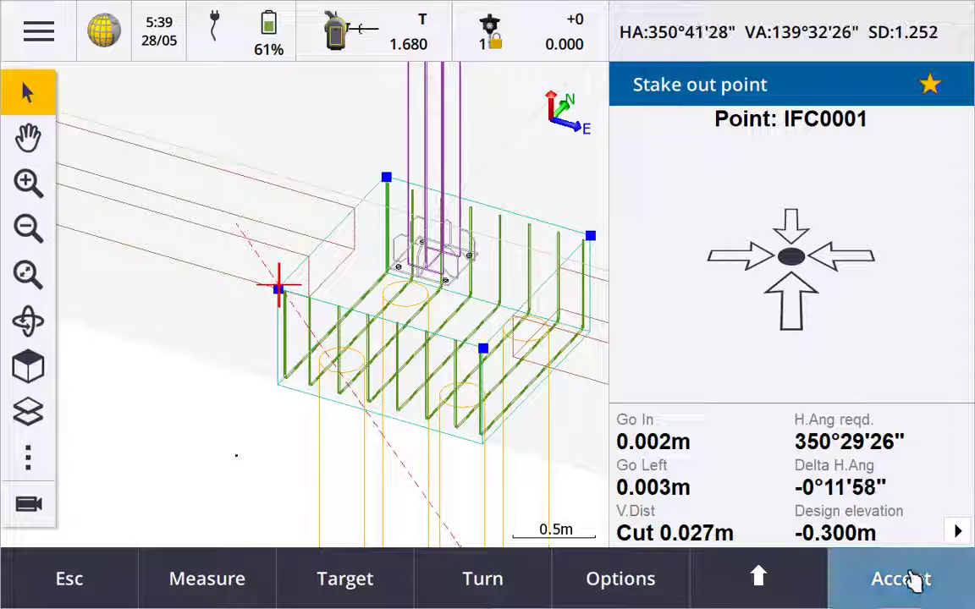
left_click(914, 580)
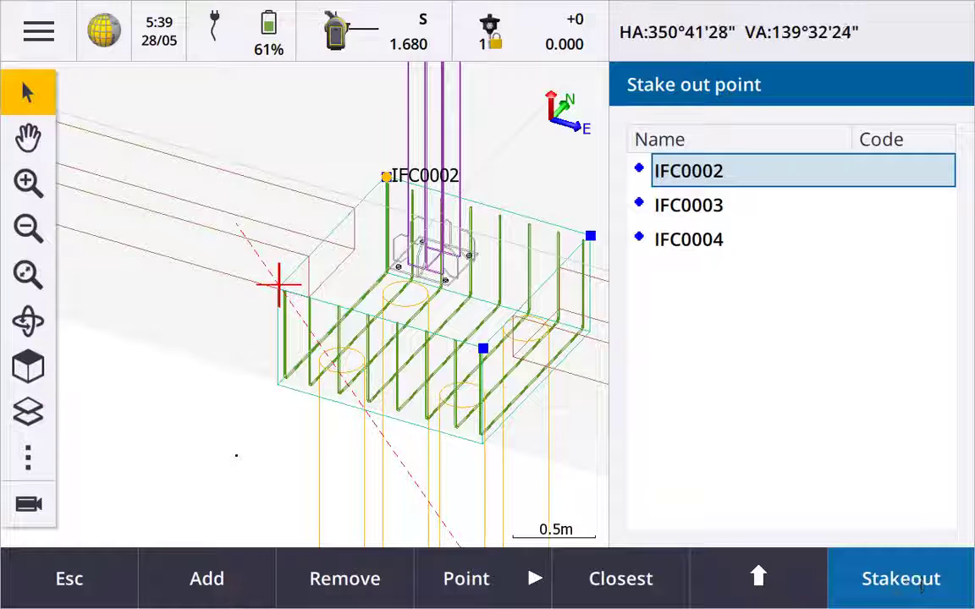
Clear the point selection and open stakeout for the beam edge line running east from the pile cap.
left_click(197, 447)
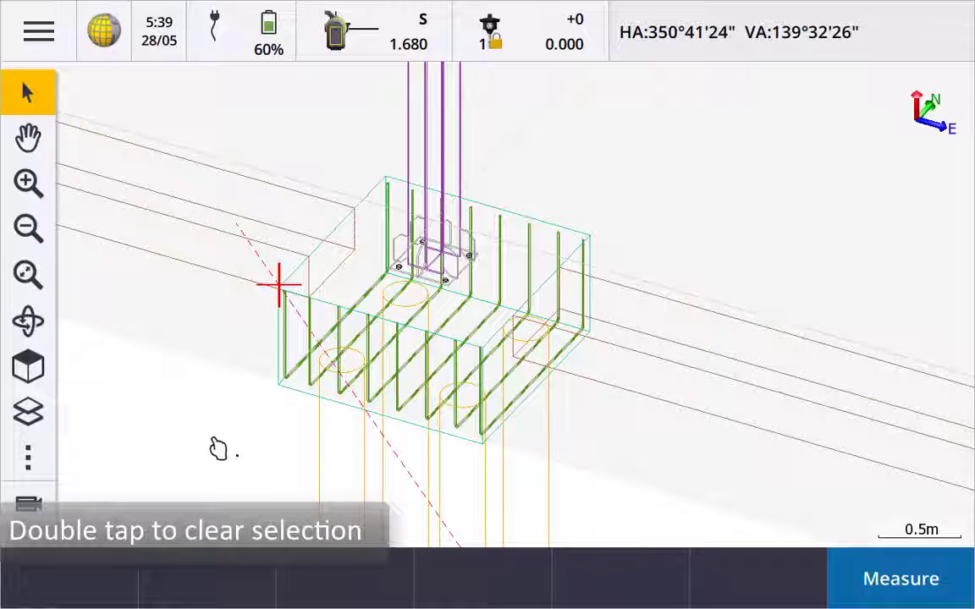
left_click(631, 354)
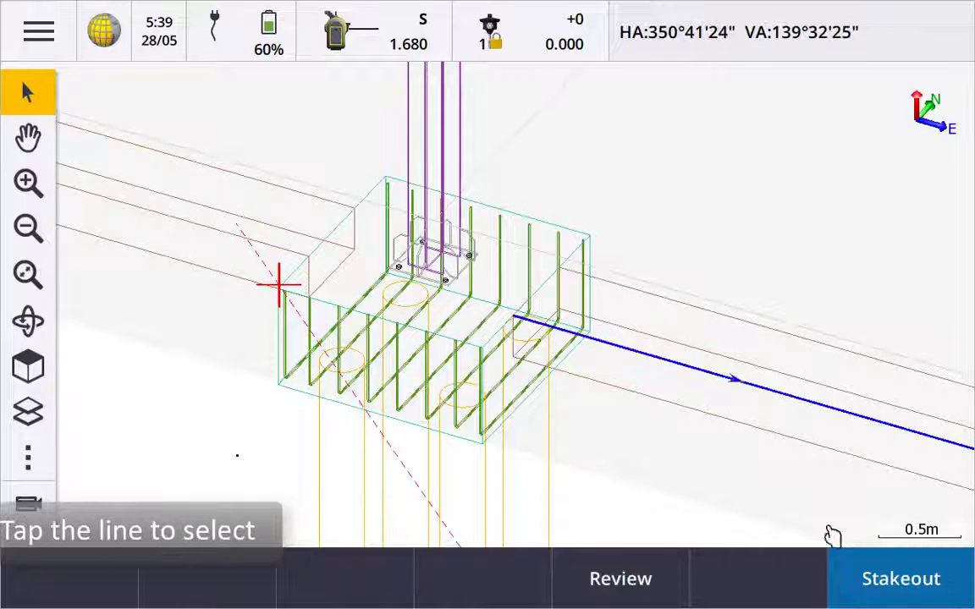
left_click(892, 583)
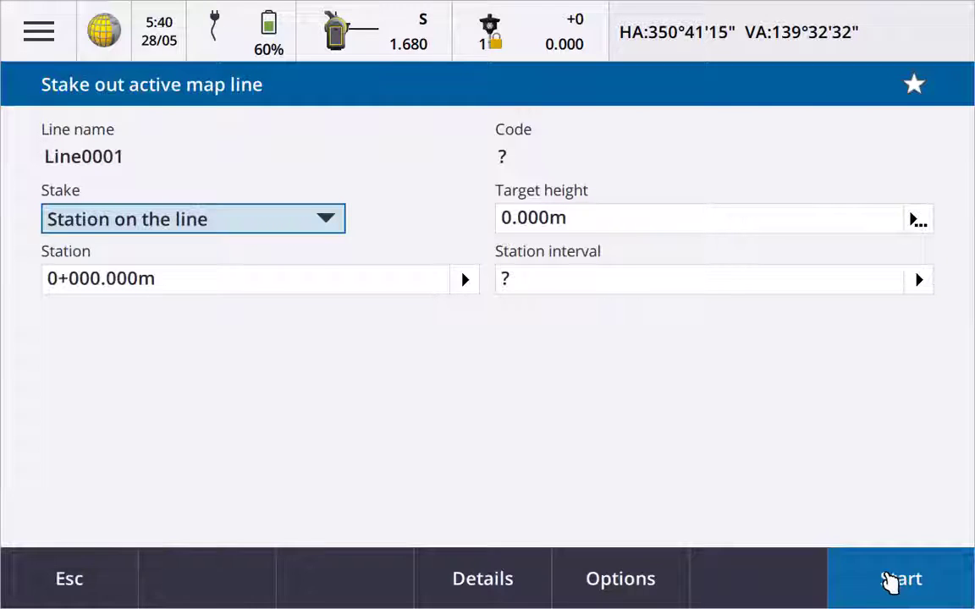
Start staking out the line with Station on the line at station 0+000.000m and no station interval.
left_click(465, 280)
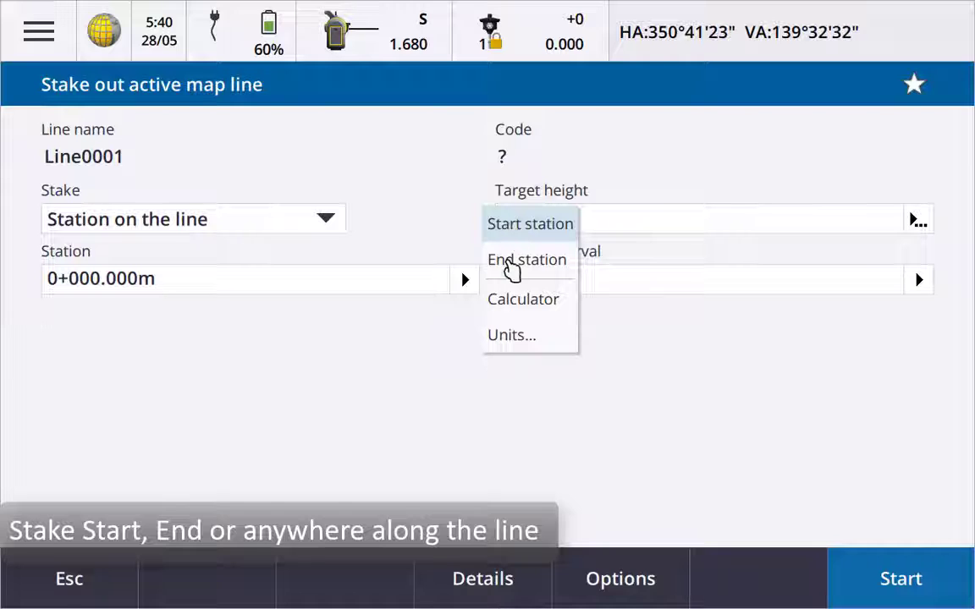
left_click(466, 283)
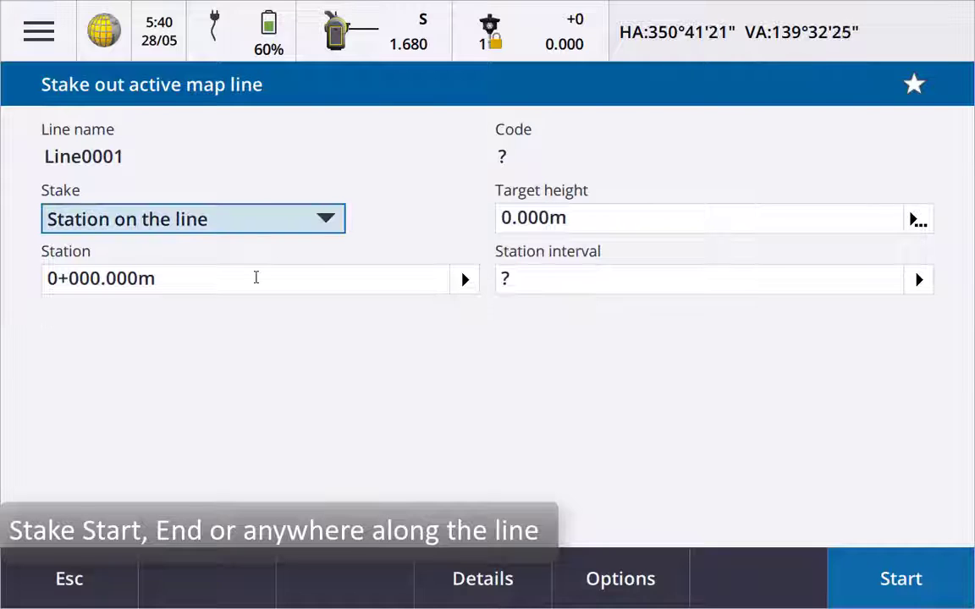
left_click(256, 276)
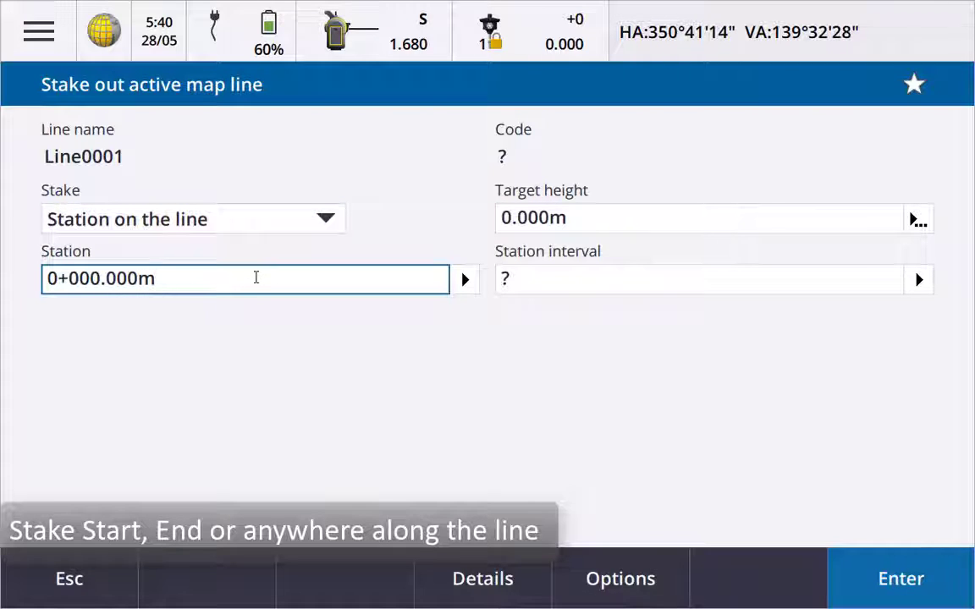
left_click(902, 579)
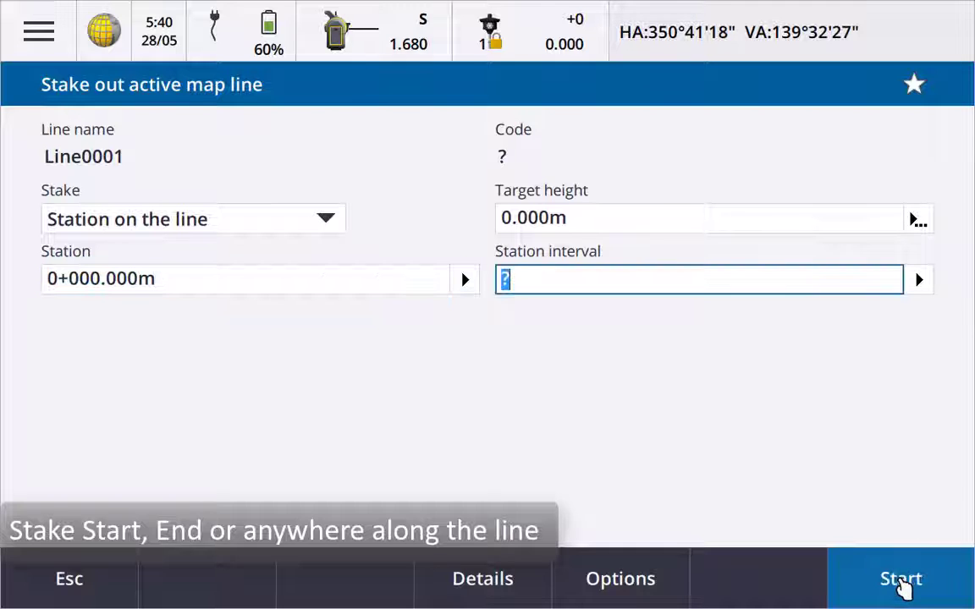
left_click(902, 582)
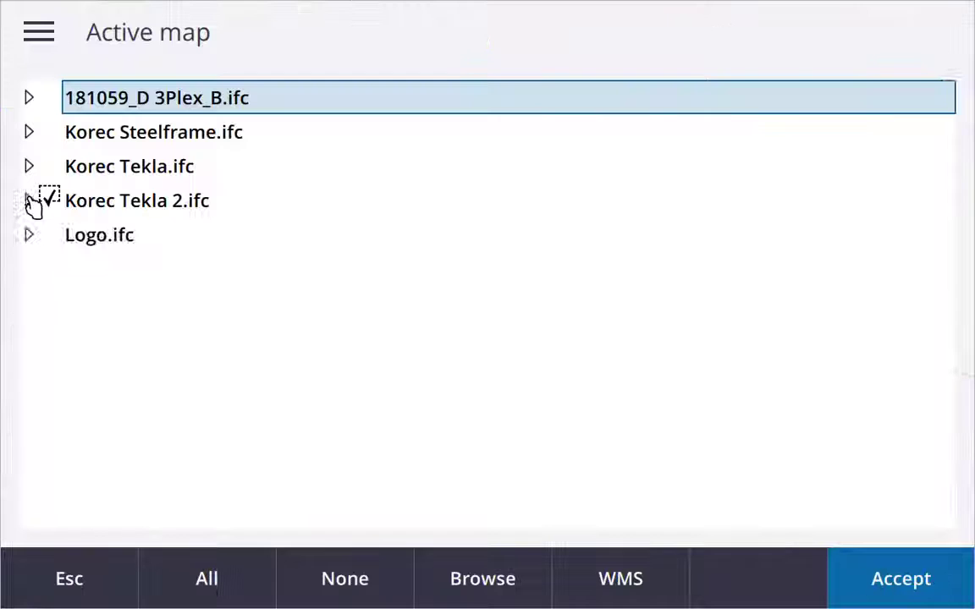
Hide the FOOTING and REBAR layers of Korec Tekla 2.ifc in the map.
left_click(30, 201)
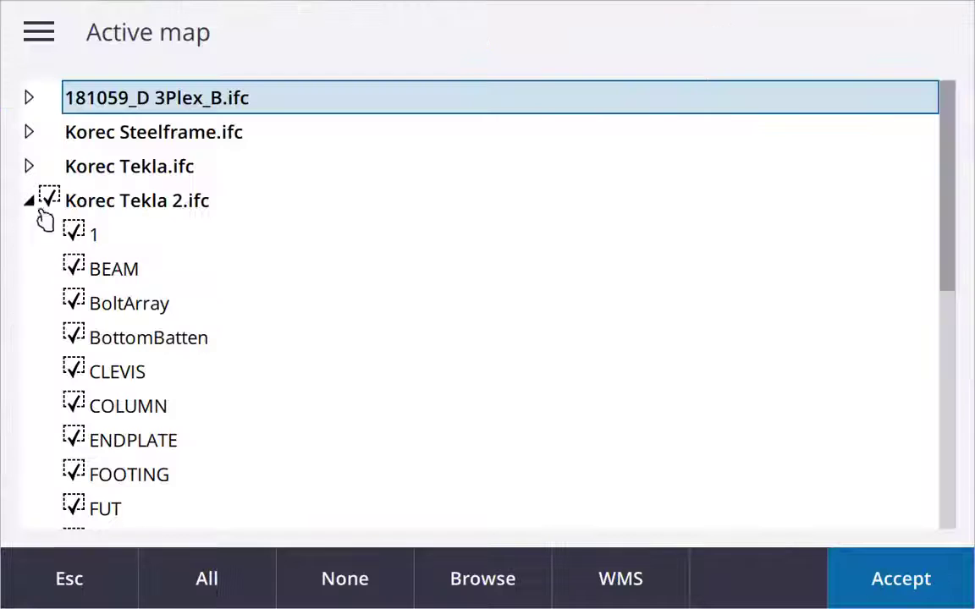
left_click(130, 476)
scroll(131, 478, "down", 5)
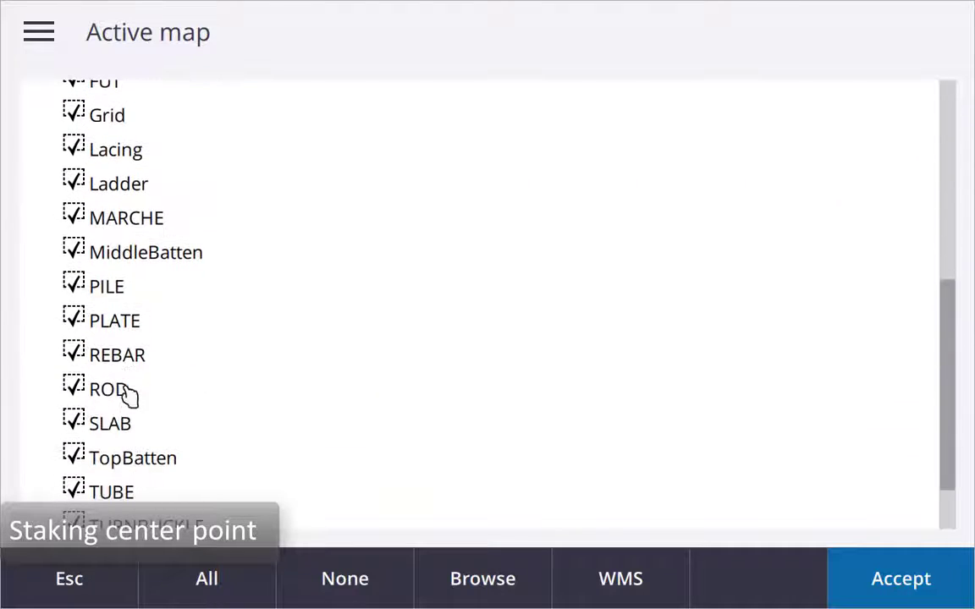
left_click(122, 359)
left_click(896, 583)
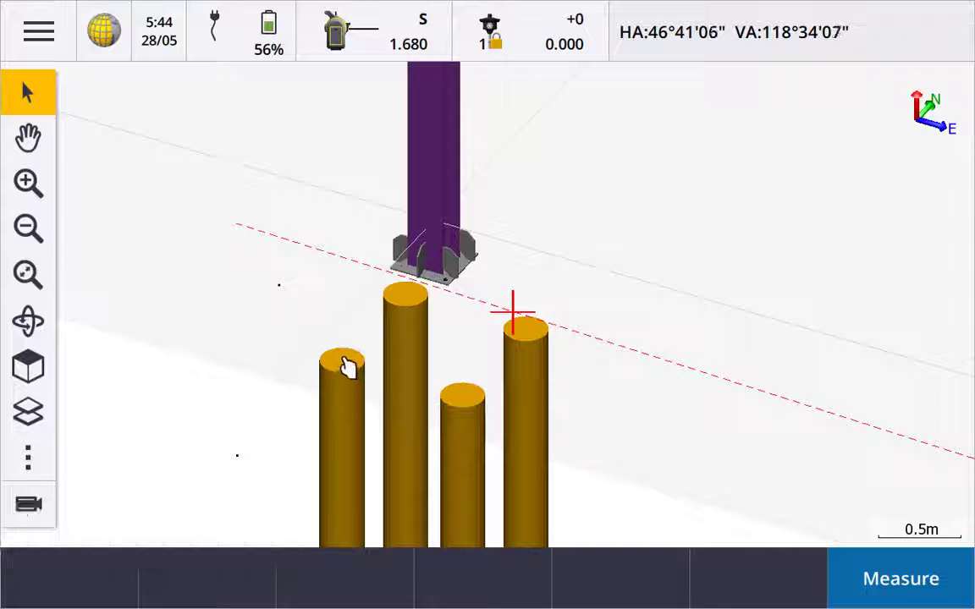
Compute and store the center point of the westernmost pile's top face, and open stakeout for that point.
left_click(347, 366)
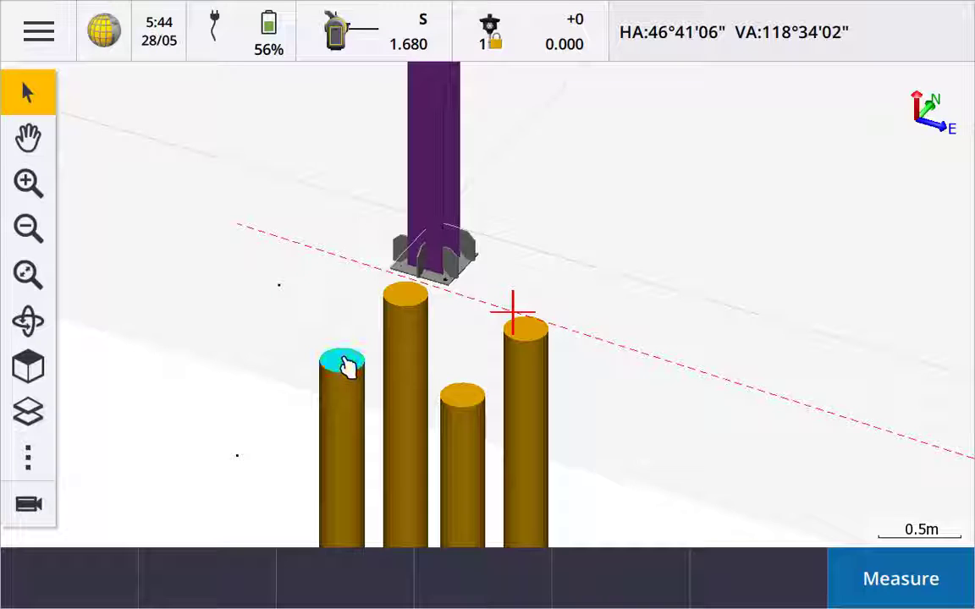
right_click(124, 373)
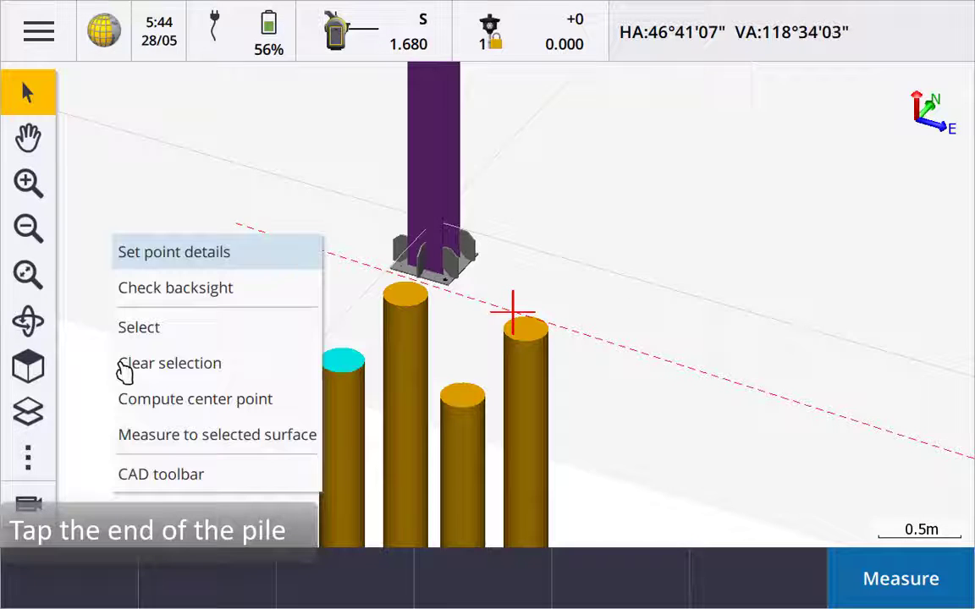
left_click(169, 408)
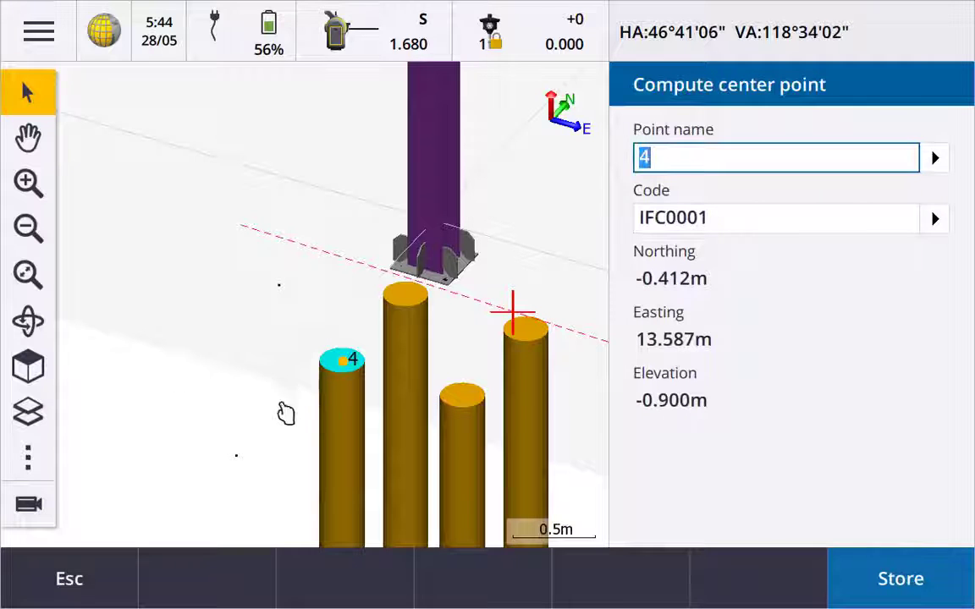
left_click(899, 578)
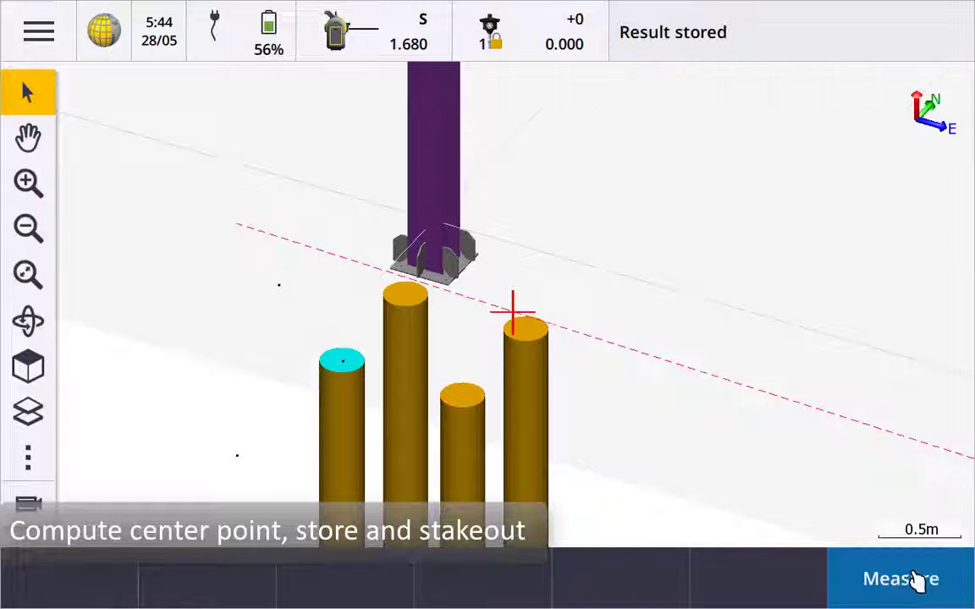
left_click(345, 366)
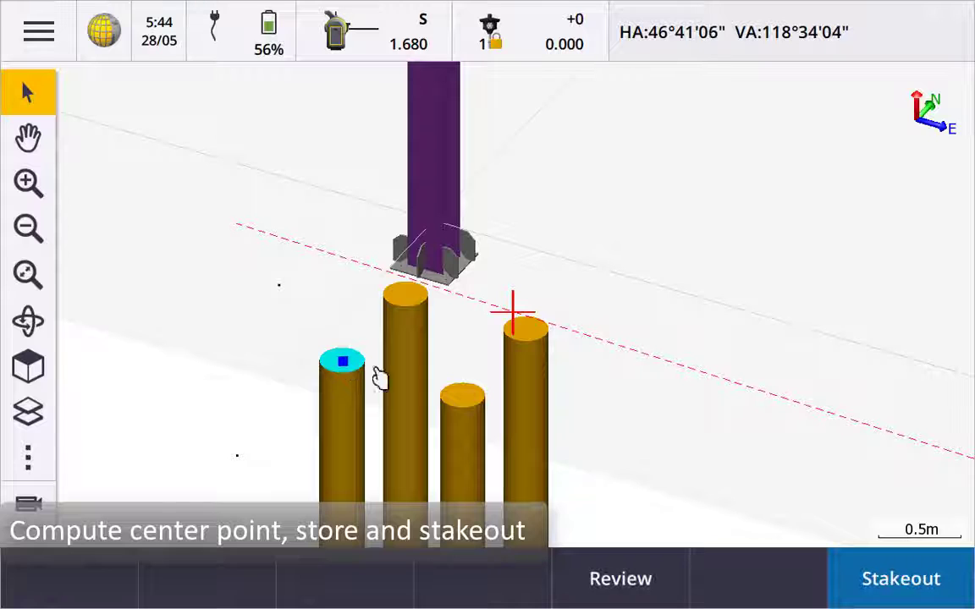
left_click(899, 579)
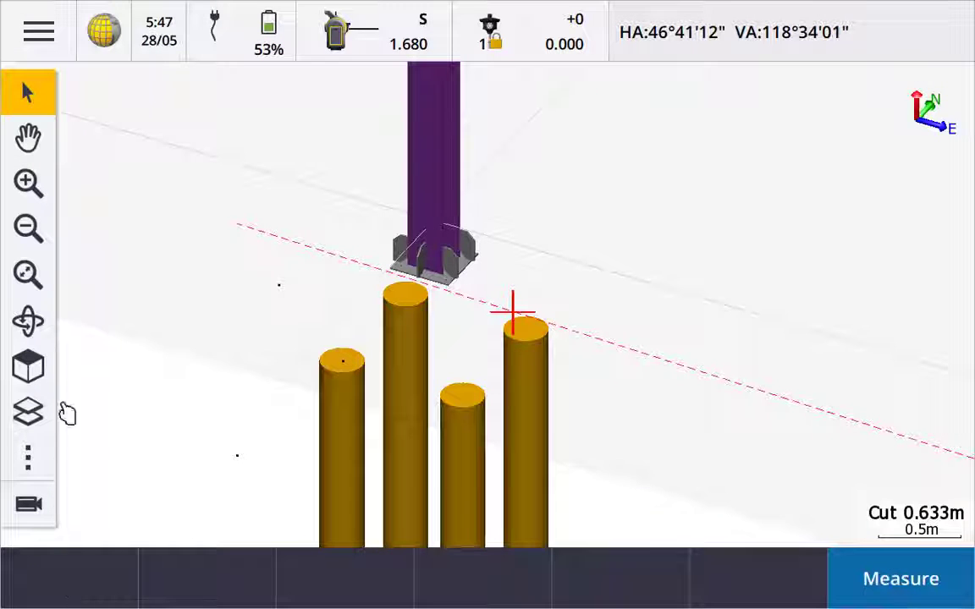
Start measuring to the front face of the purple column above the piles, with a 5.000 m distance to surface limit and tracking mode enabled.
left_click(29, 150)
left_click_drag(353, 136, 424, 495)
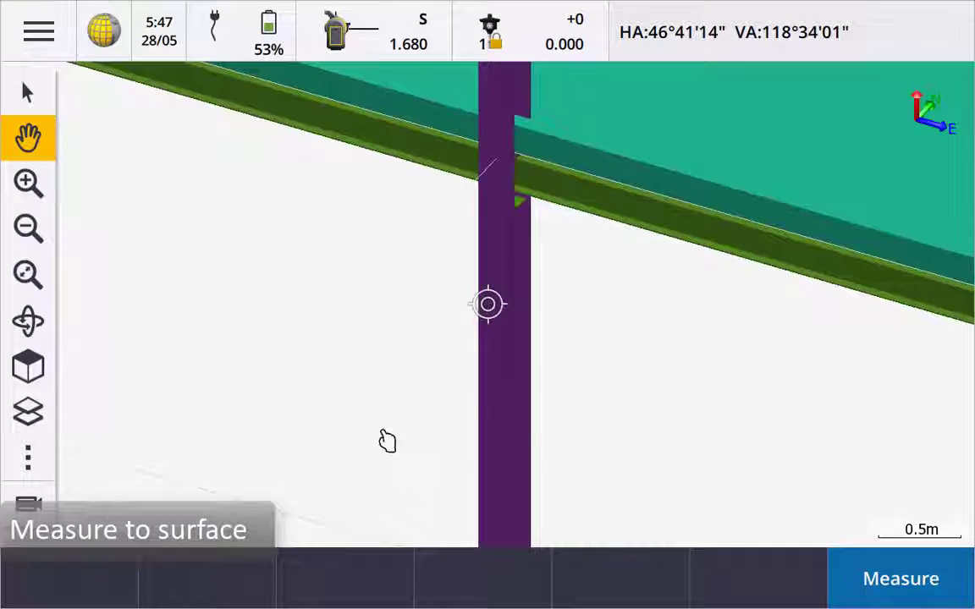
left_click(27, 92)
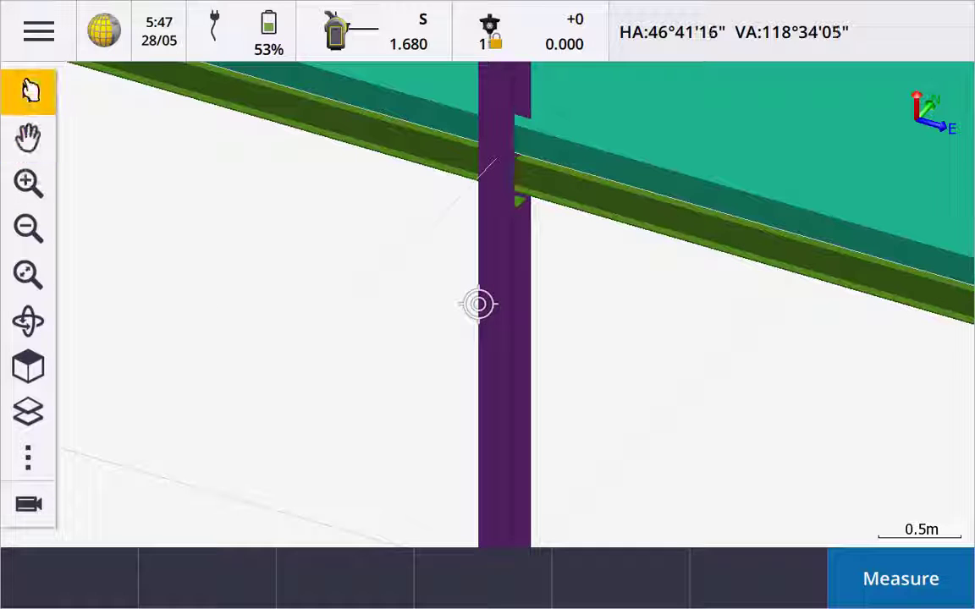
left_click(499, 318)
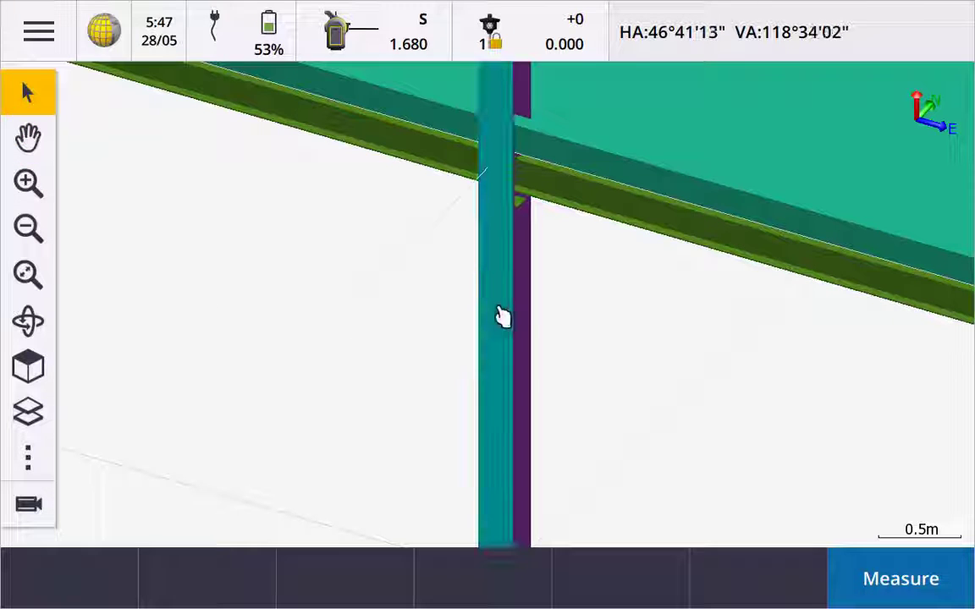
right_click(439, 331)
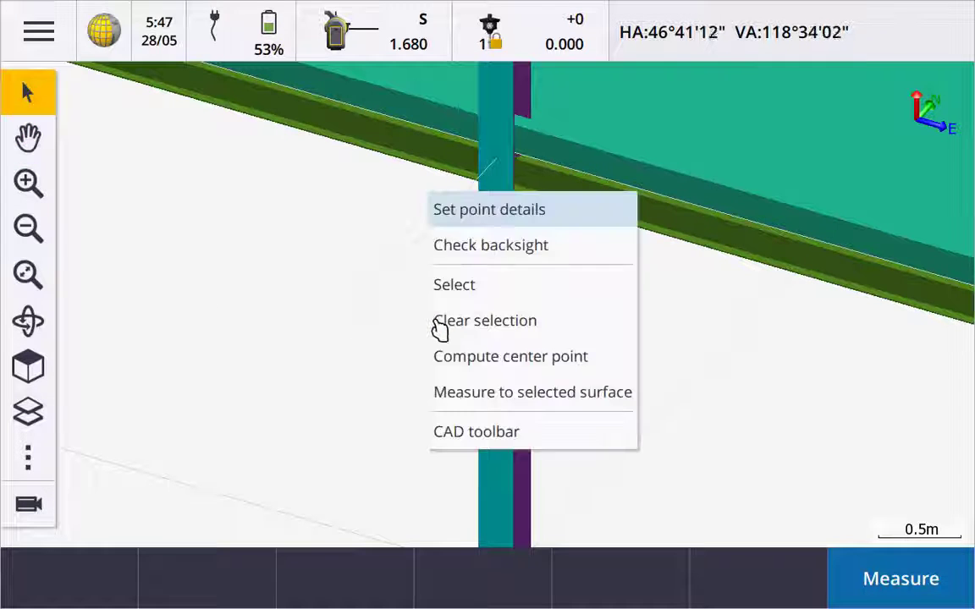
left_click(482, 394)
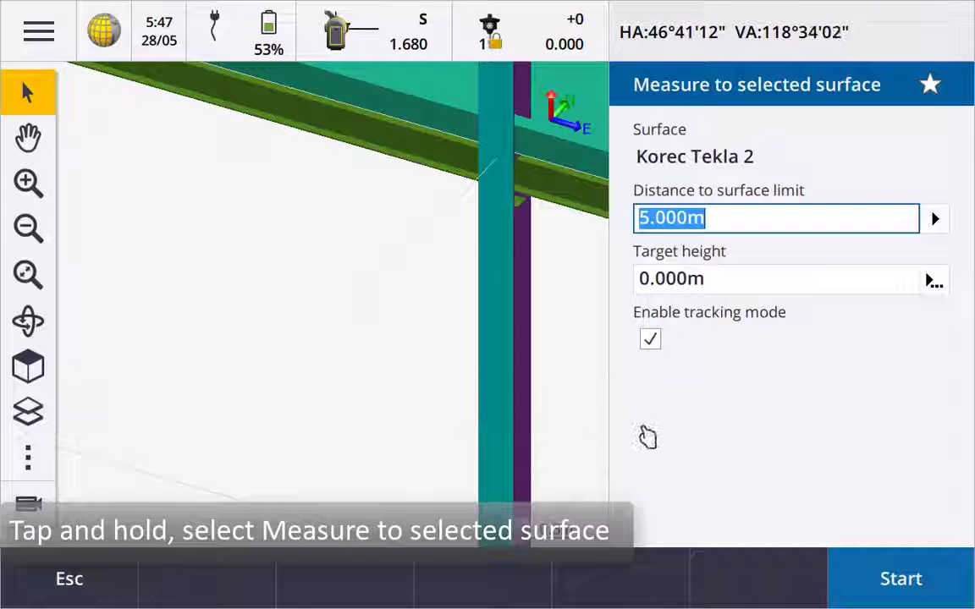
left_click(862, 576)
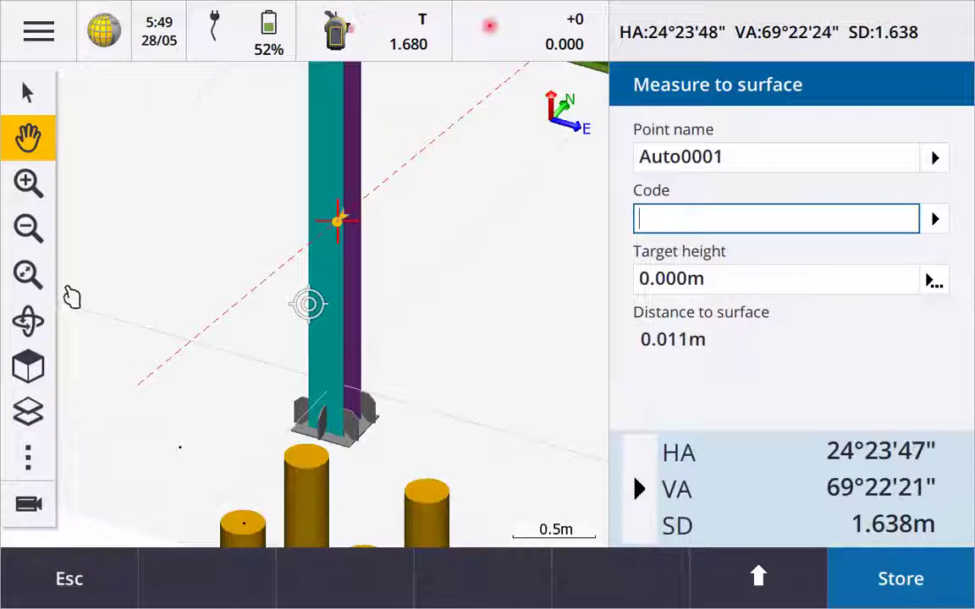
Examine the measured point's position against the selected column face up close.
left_click(28, 182)
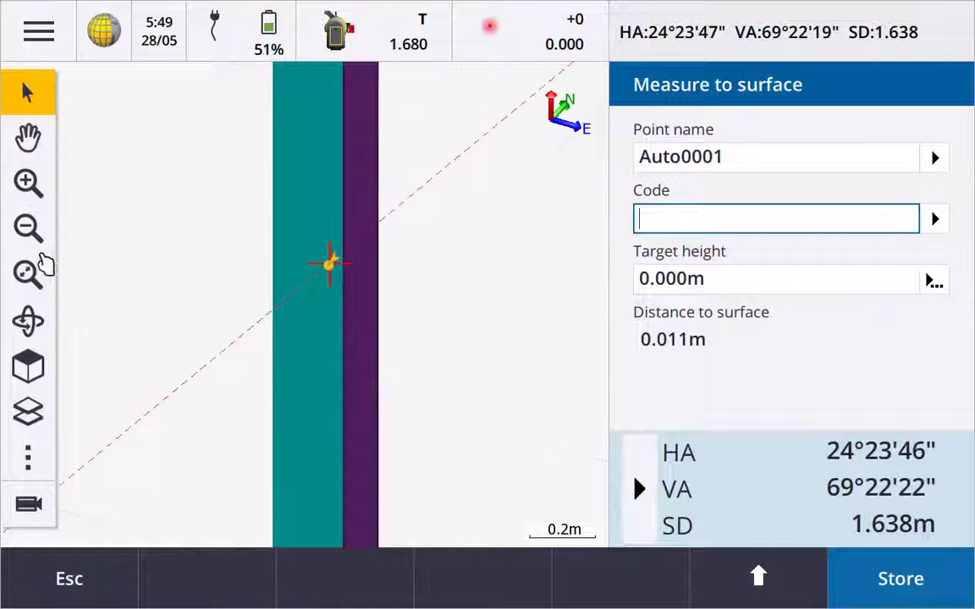
left_click(29, 322)
left_click_drag(342, 337, 363, 337)
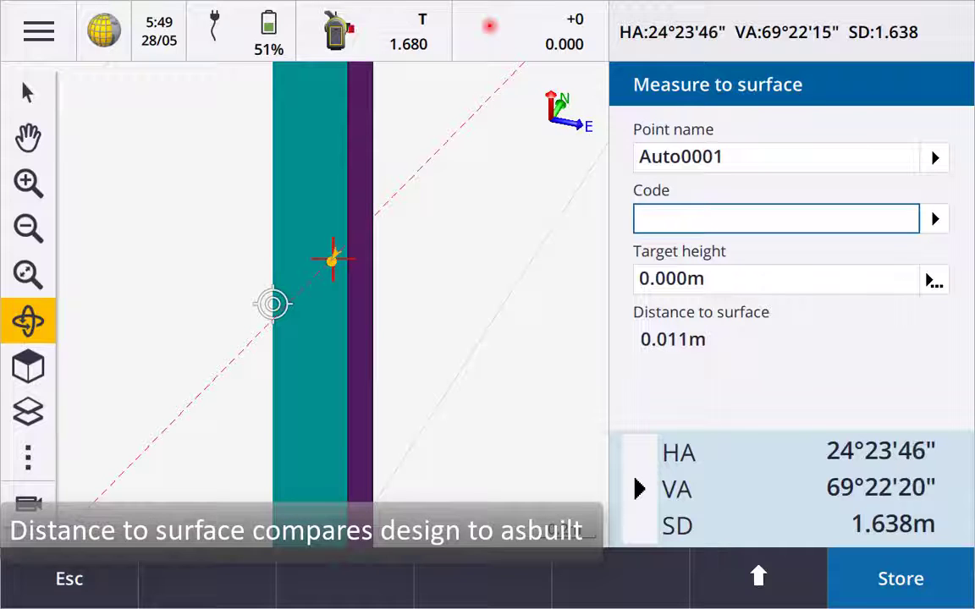